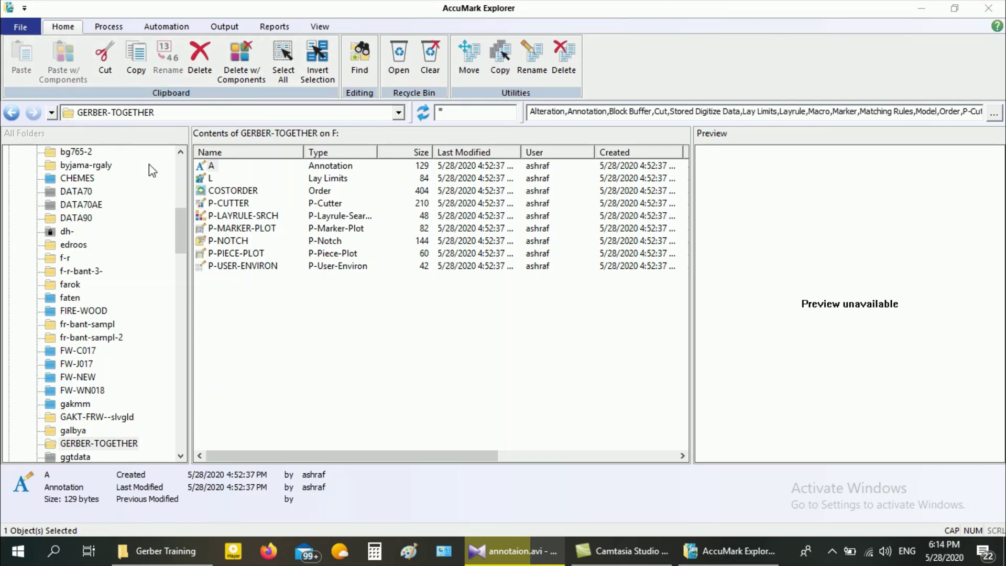
# - Open annotation table A from GERBER-TOGETHER and bring up the annotation format of its DEFAULT category
pyautogui.click(212, 166)
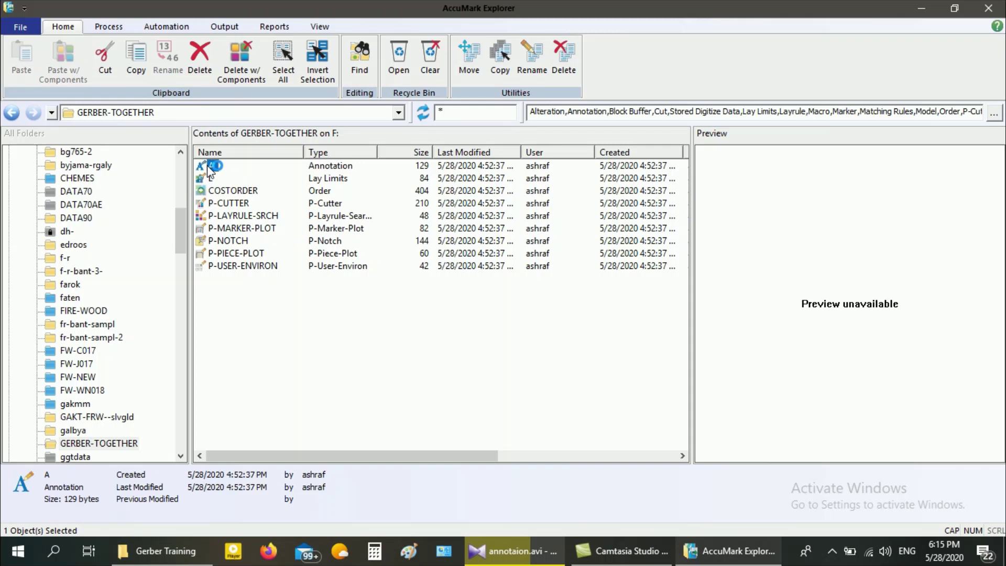
pyautogui.doubleClick(208, 166)
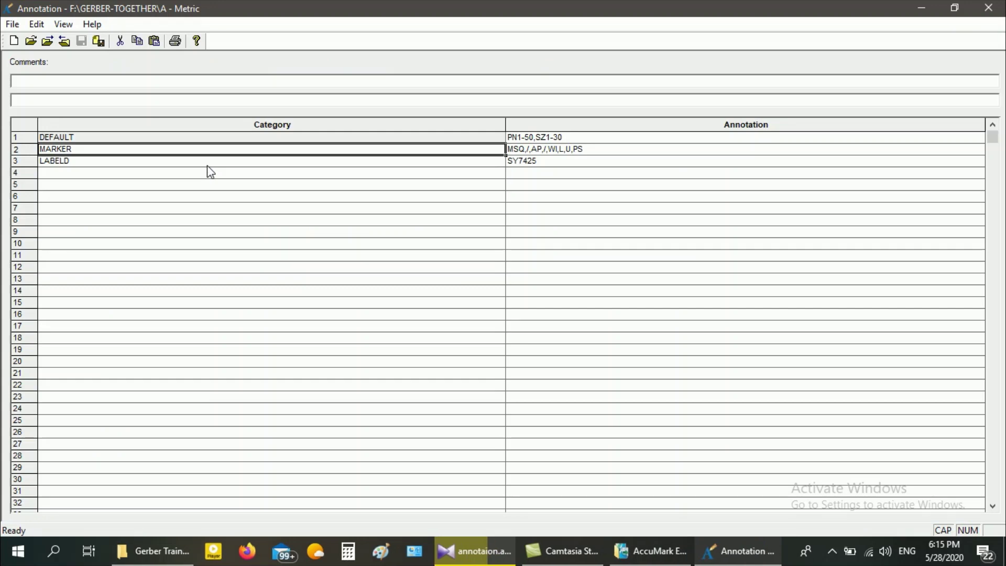
pyautogui.moveTo(153, 147)
pyautogui.mouseDown()
pyautogui.moveTo(115, 148)
pyautogui.moveTo(99, 162)
pyautogui.moveTo(105, 170)
pyautogui.mouseUp()
pyautogui.click(466, 139)
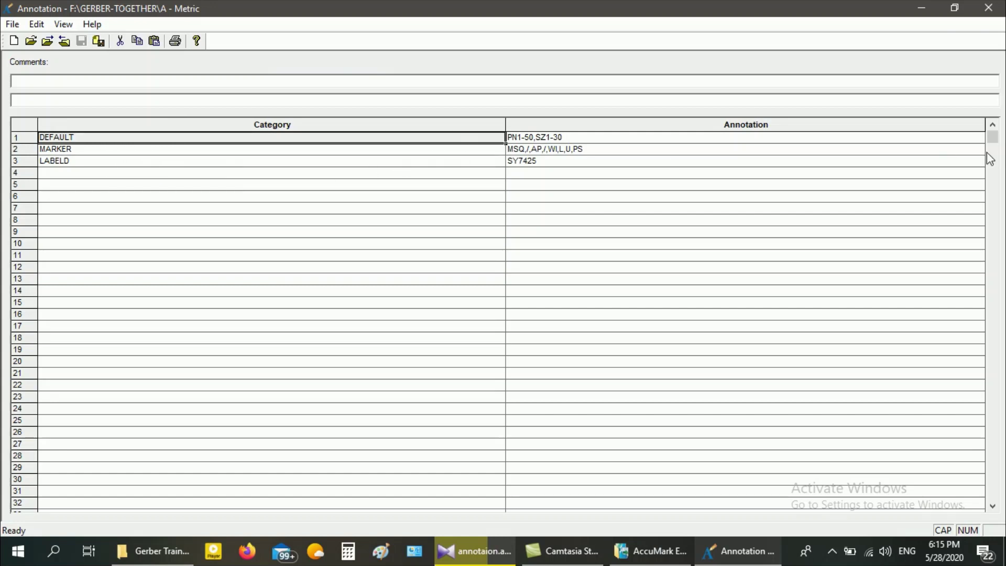
pyautogui.doubleClick(979, 138)
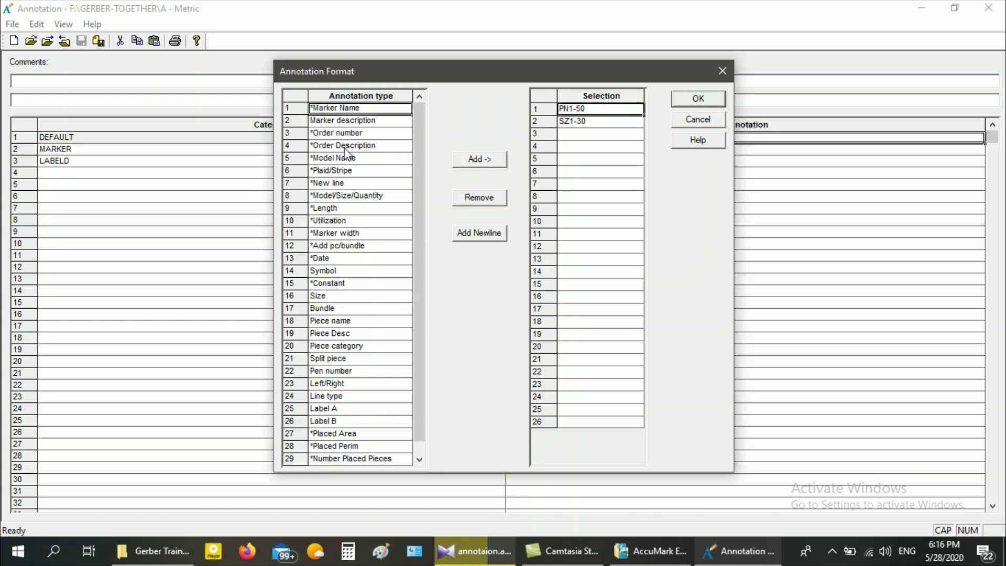
# - Overwrite the first selection entry, PN1-50, with the New line annotation type
pyautogui.moveTo(358, 160)
pyautogui.click(325, 183)
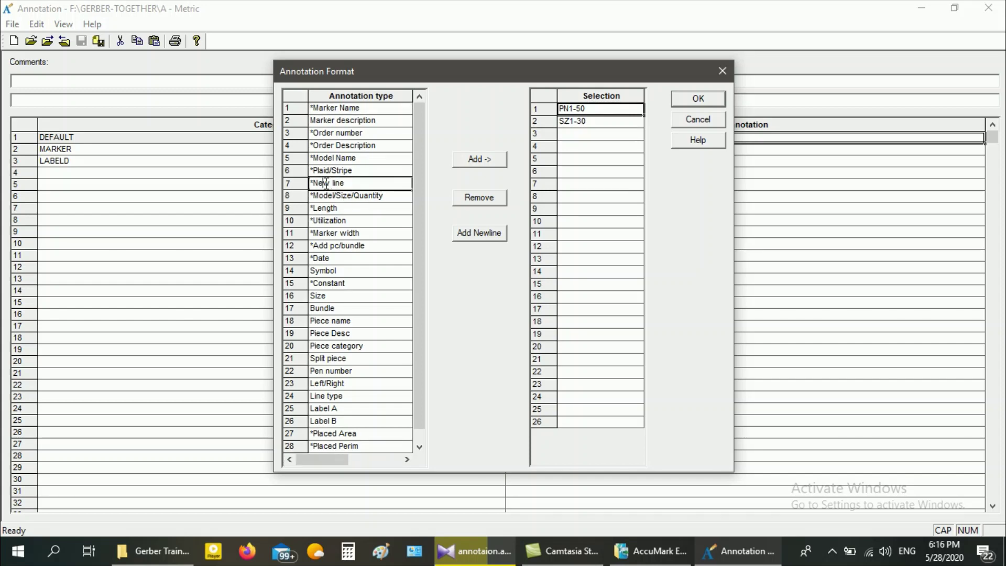
pyautogui.click(471, 160)
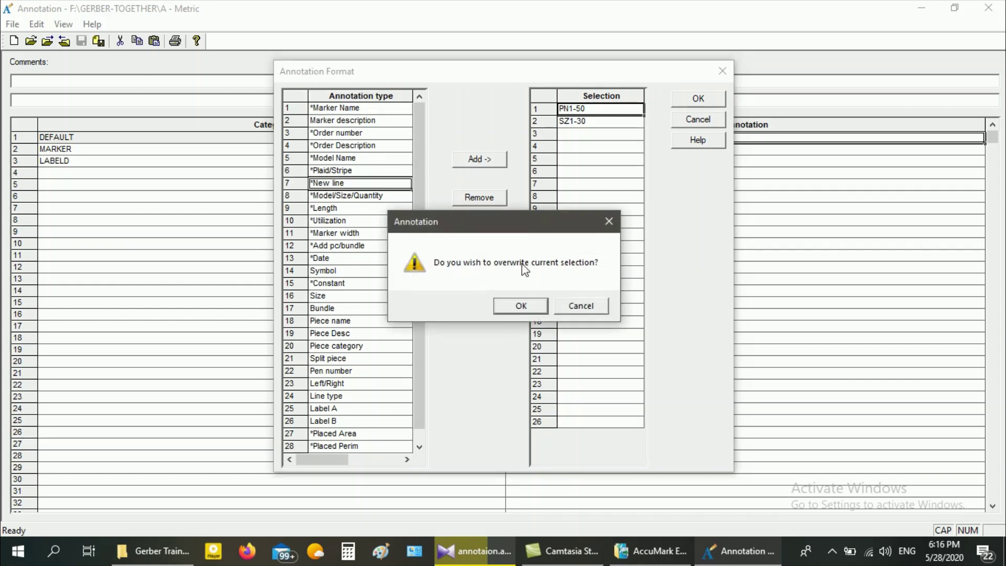
pyautogui.click(527, 306)
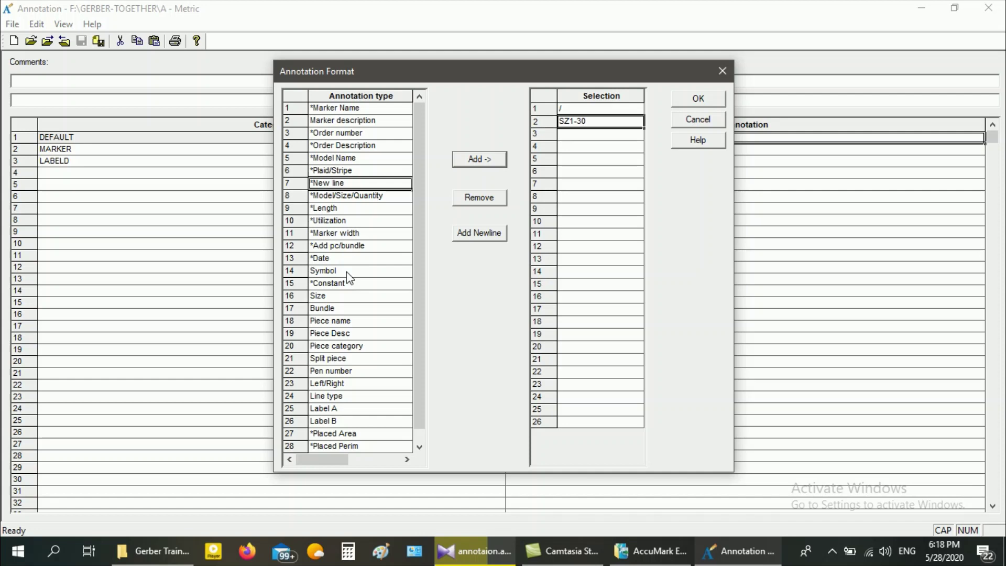
# - Examine the symbol variants offered by the Symbol annotation type
pyautogui.click(378, 271)
pyautogui.click(406, 271)
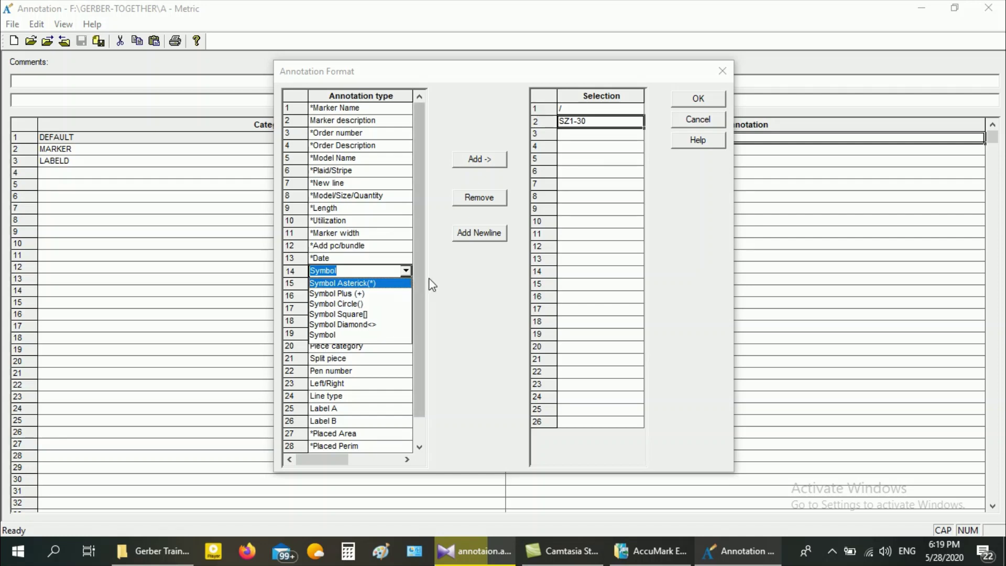
pyautogui.click(458, 284)
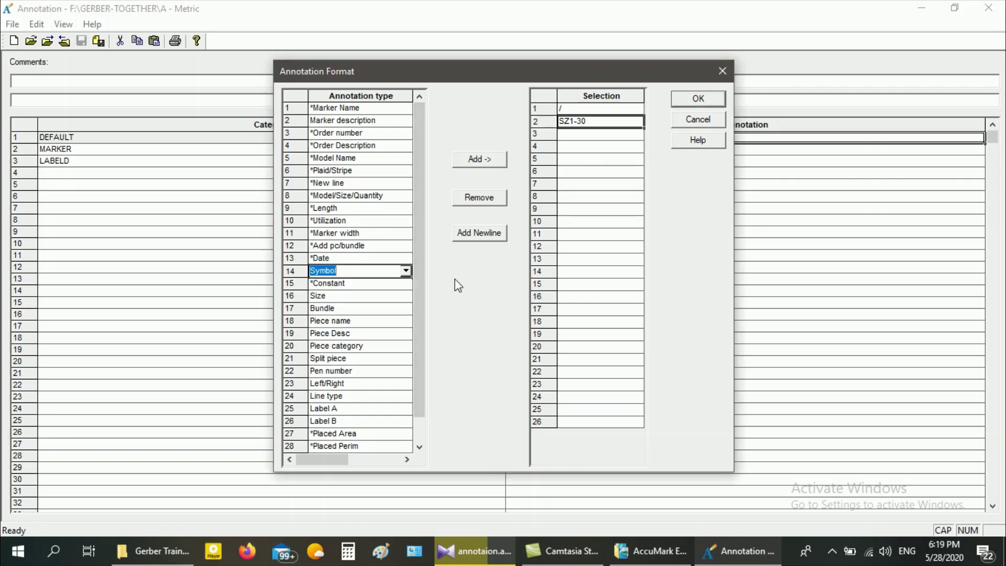
# - Overwrite the second selection entry, SZ1-30, with the Constant annotation type and clear that entry
pyautogui.click(370, 288)
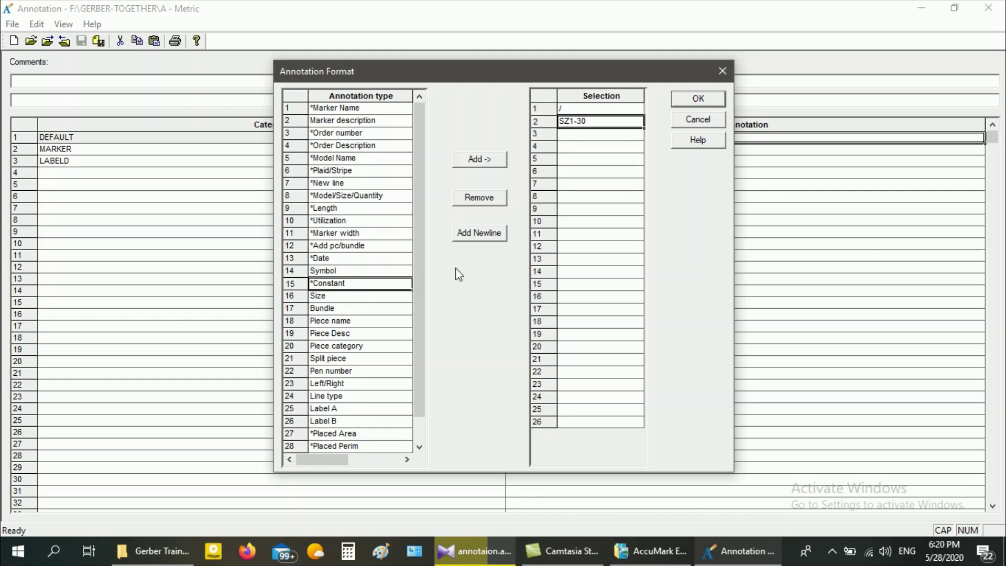
pyautogui.click(477, 158)
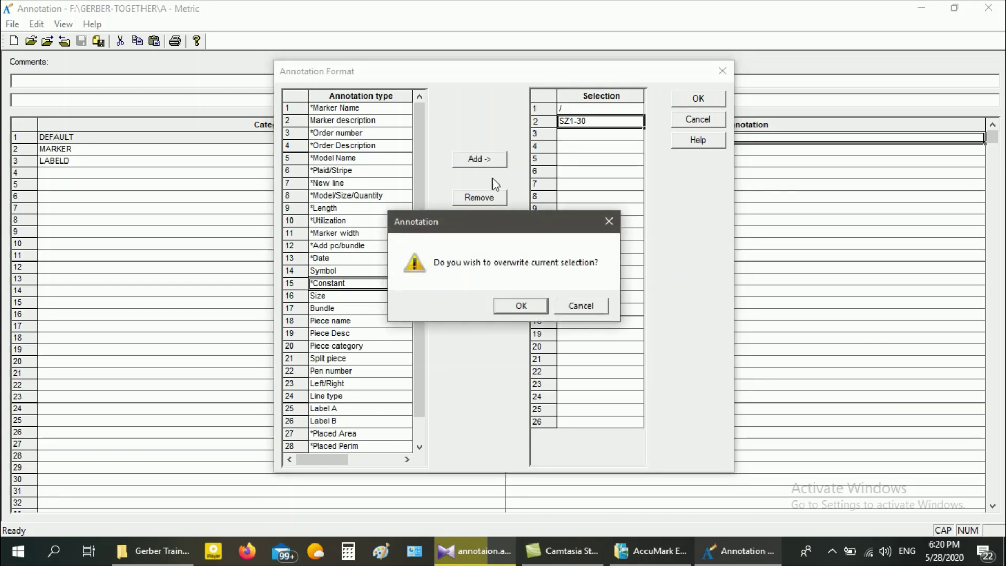
pyautogui.click(520, 304)
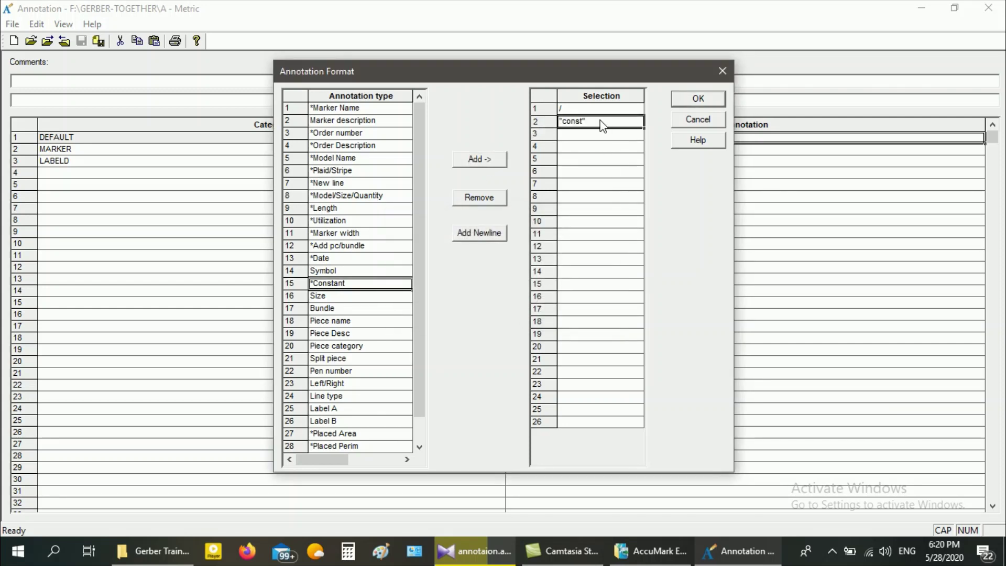
pyautogui.press('Delete')
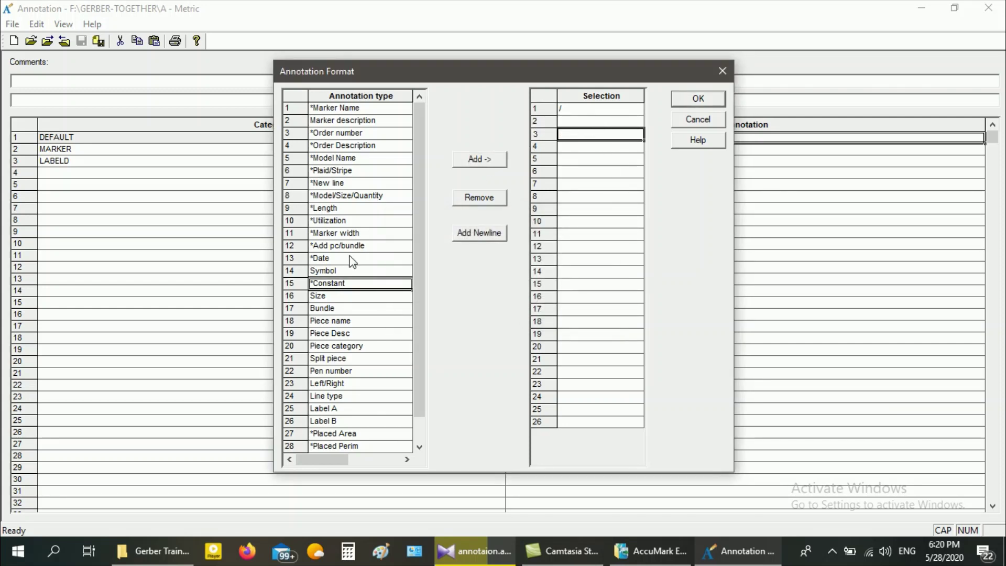
# - Add a Constant annotation in the third selection row and set its text to FAMILY OF GERBER TOGETHER
pyautogui.click(333, 283)
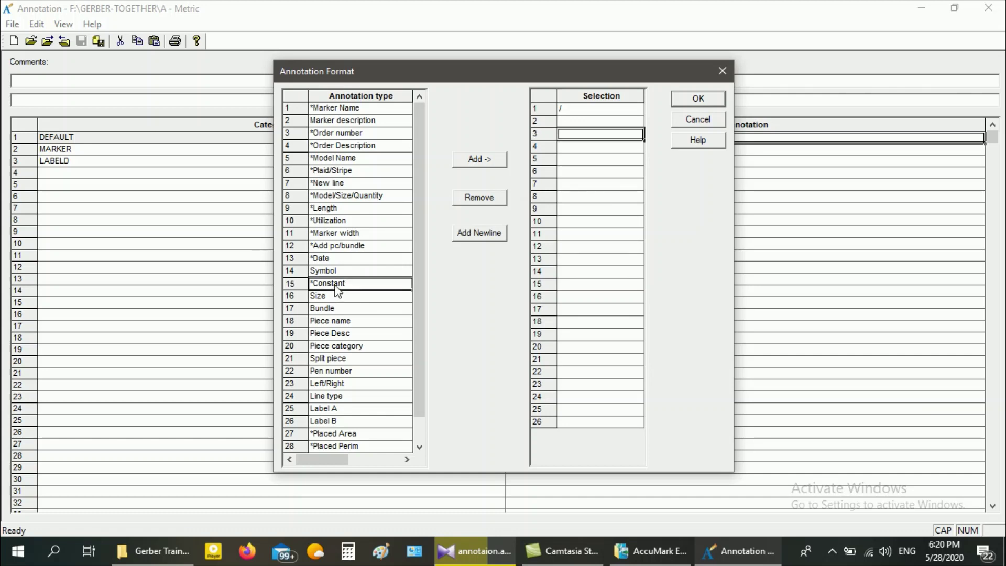
pyautogui.click(478, 159)
pyautogui.click(586, 135)
pyautogui.moveTo(587, 135); pyautogui.dragTo(561, 135)
pyautogui.press('BackSpace')
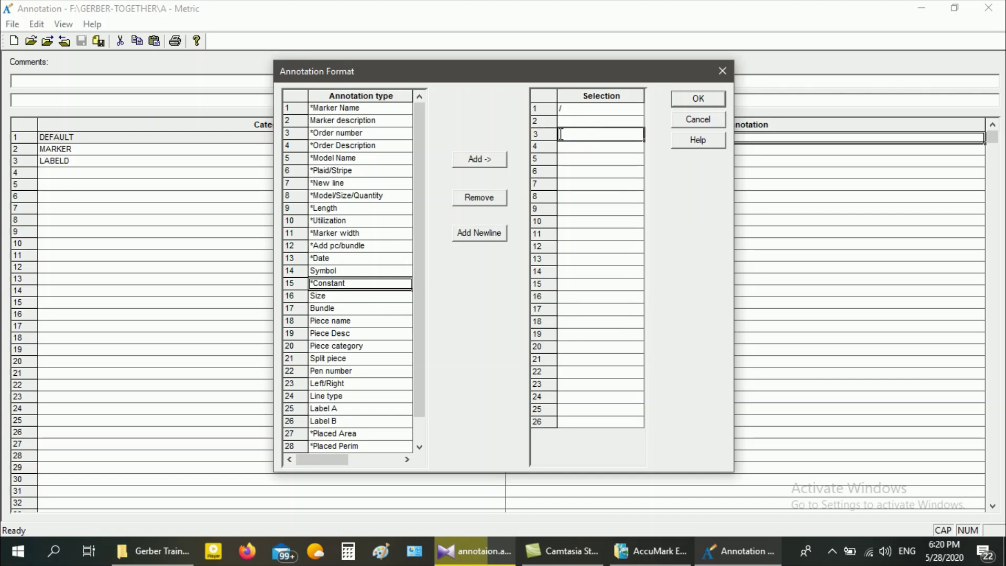
pyautogui.write('WE')
pyautogui.press('BackSpace')
pyautogui.press('BackSpace')
pyautogui.write('FAM')
pyautogui.write('IL')
pyautogui.write('Y O')
pyautogui.write('F GERBE')
pyautogui.write('R TO')
pyautogui.write('G')
pyautogui.write('ETHE')
pyautogui.write('R')
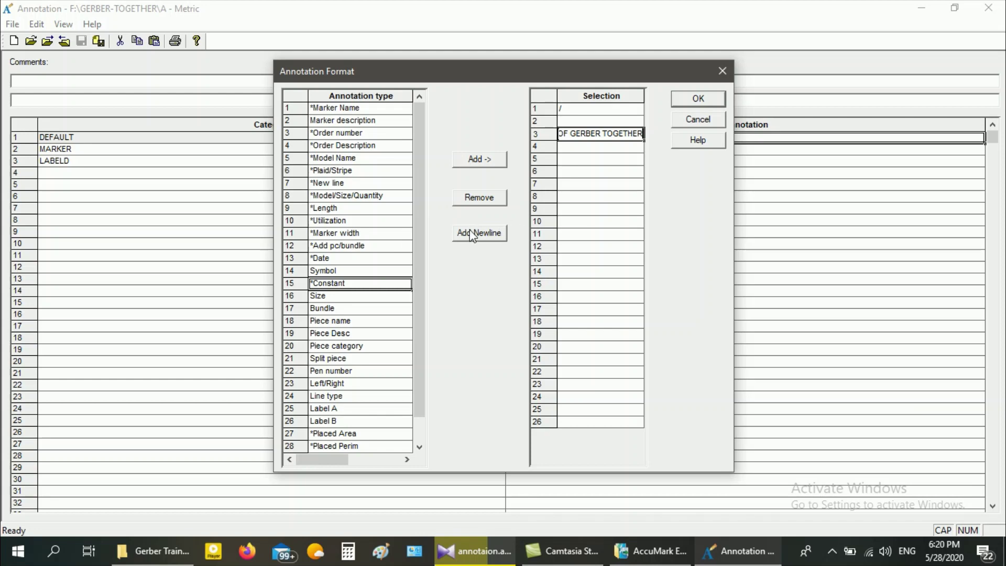
pyautogui.click(330, 296)
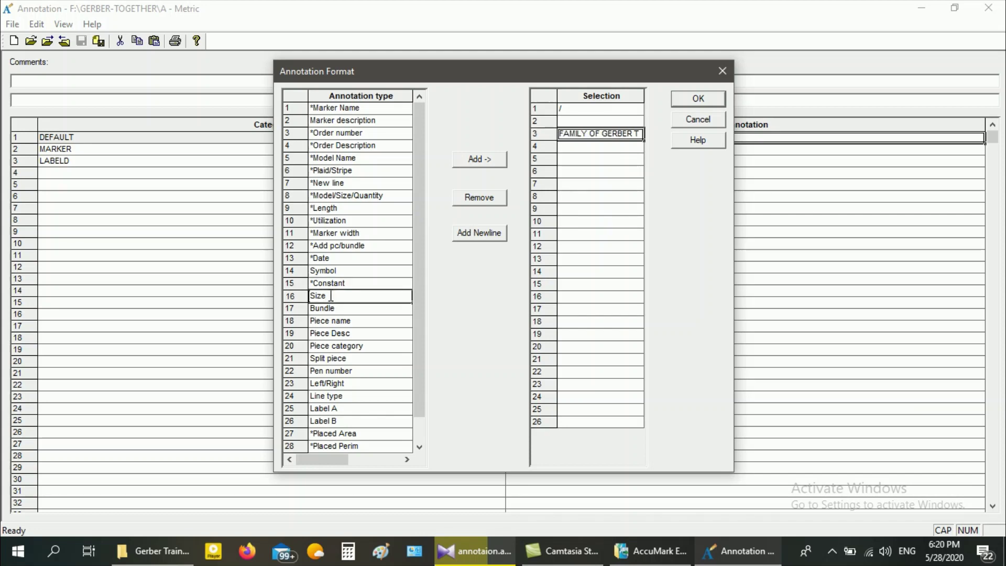
pyautogui.click(350, 321)
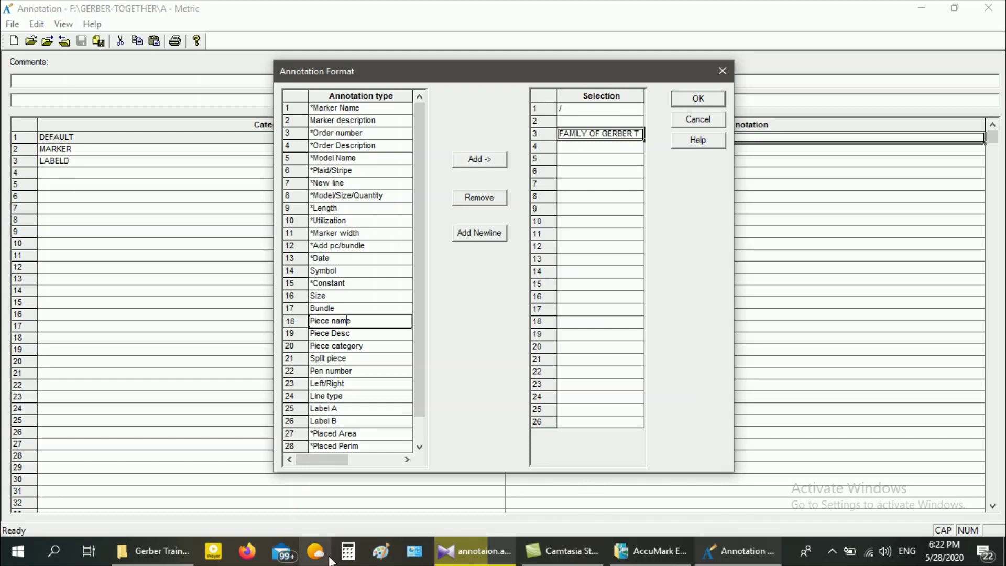
pyautogui.click(362, 373)
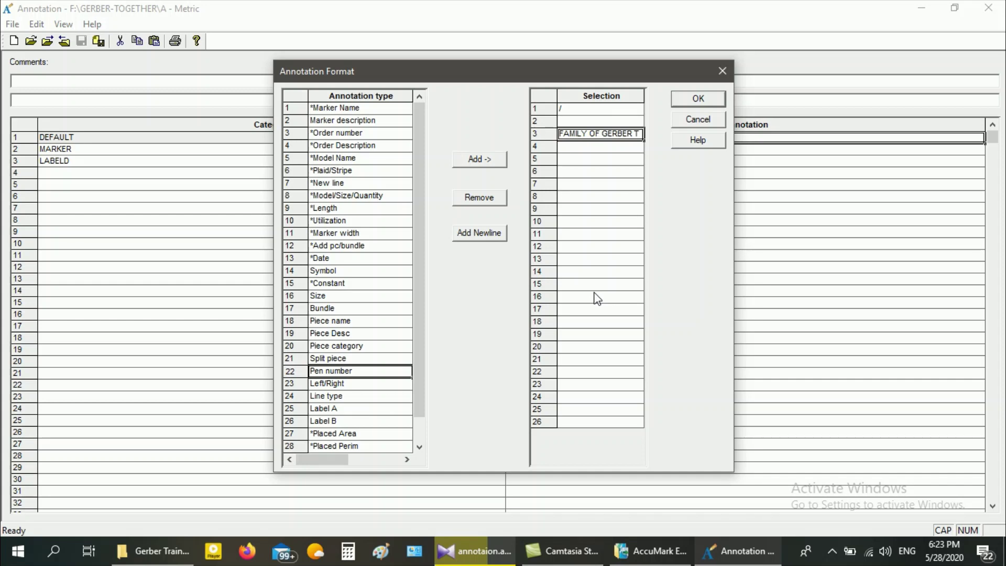
# - Overwrite the constant text in the third selection row with the Line type annotation and clear that entry
pyautogui.scroll(-1, 400, 385)
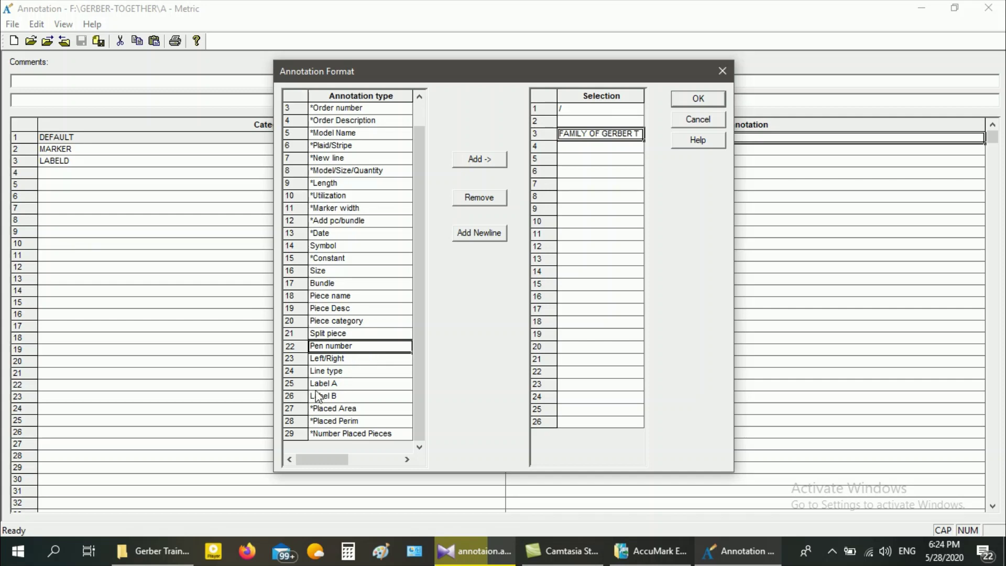
pyautogui.click(345, 371)
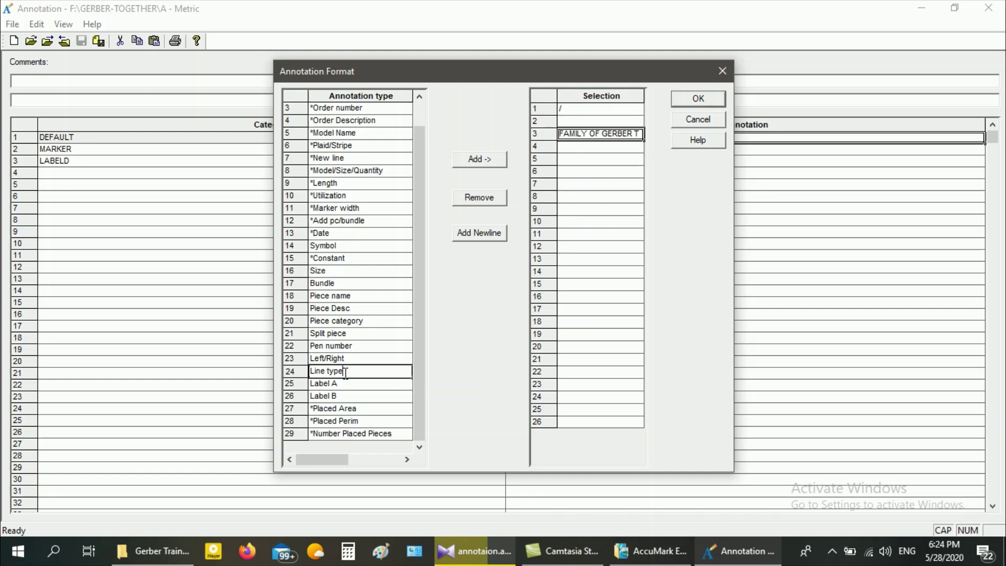
pyautogui.click(489, 164)
pyautogui.click(520, 306)
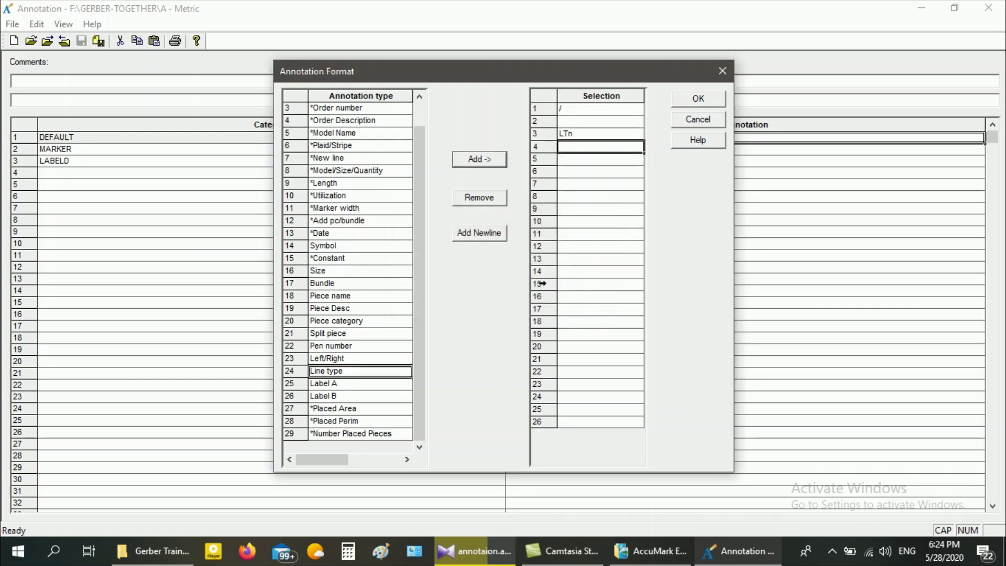
pyautogui.click(581, 137)
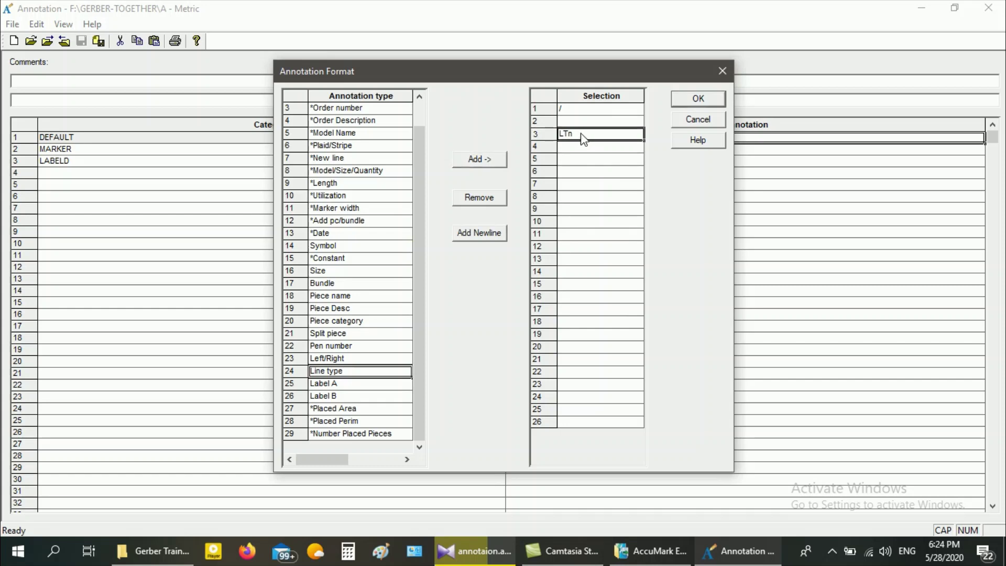
pyautogui.press('Delete')
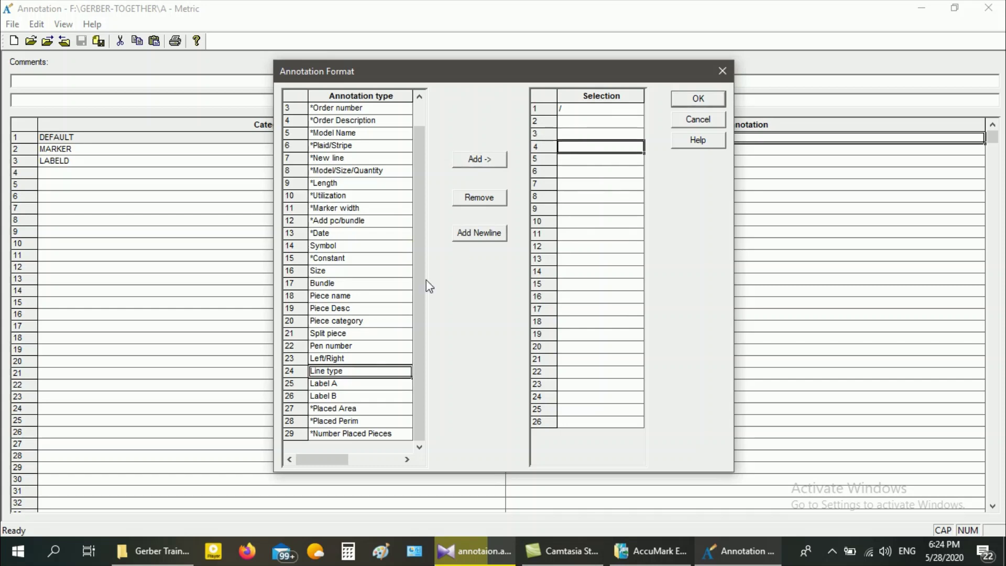
# - Add the Line type annotation in the fourth selection row and set it to LT2
pyautogui.click(334, 373)
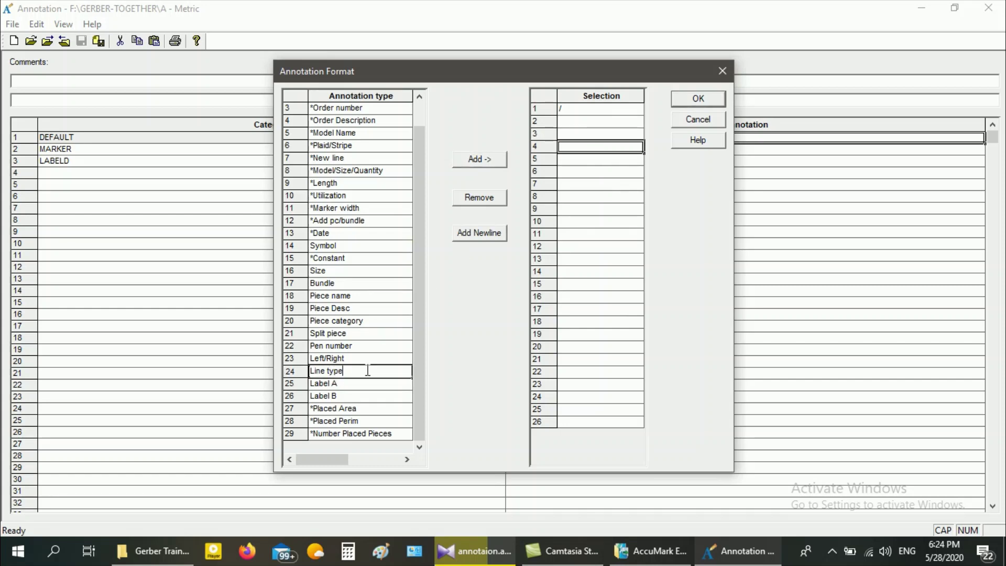
pyautogui.click(478, 158)
pyautogui.click(580, 146)
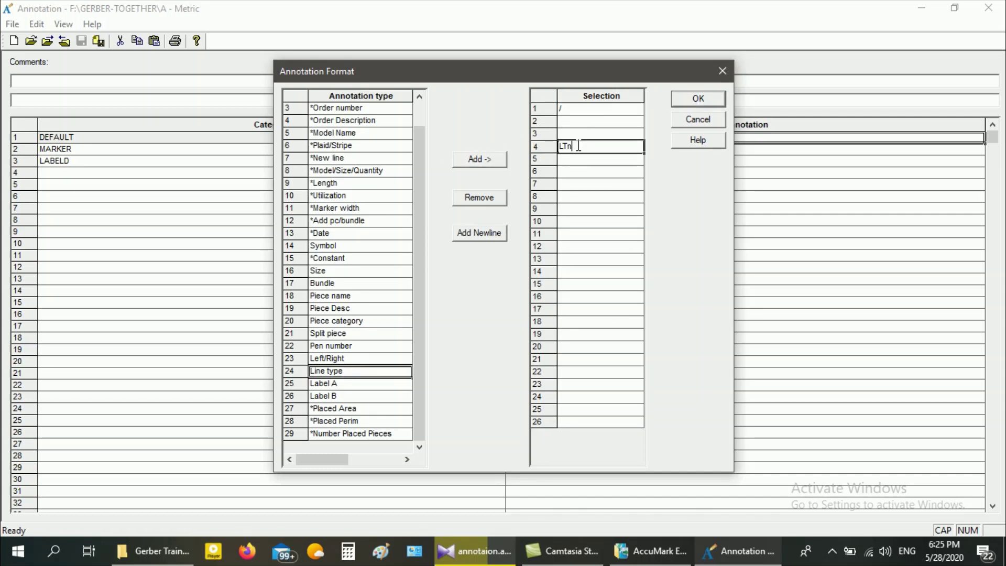
pyautogui.moveTo(573, 146); pyautogui.dragTo(569, 149)
pyautogui.write('0')
pyautogui.write('1')
pyautogui.press('BackSpace')
pyautogui.press('BackSpace')
pyautogui.write('1')
pyautogui.press('BackSpace')
pyautogui.write('2')
pyautogui.click(336, 383)
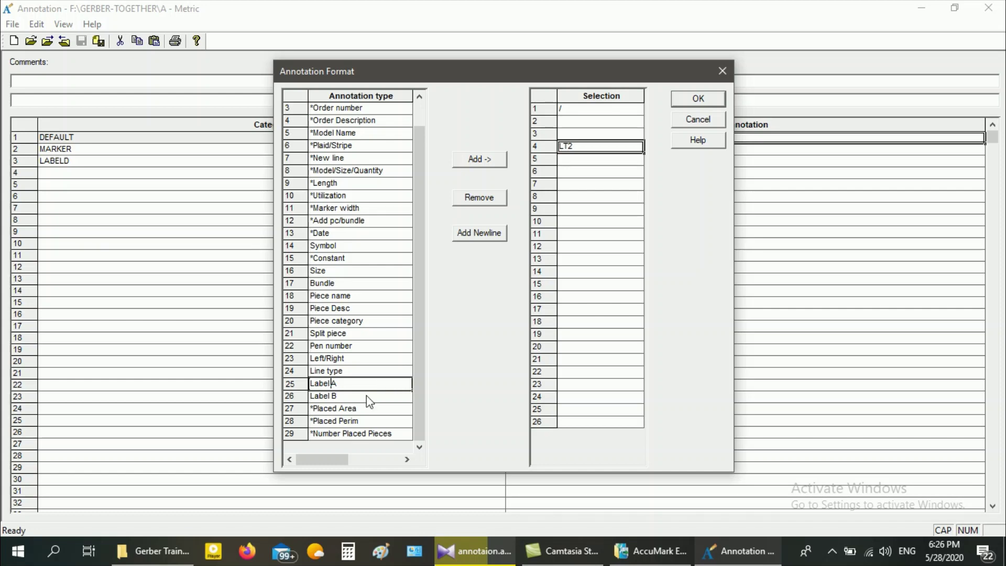
pyautogui.click(355, 408)
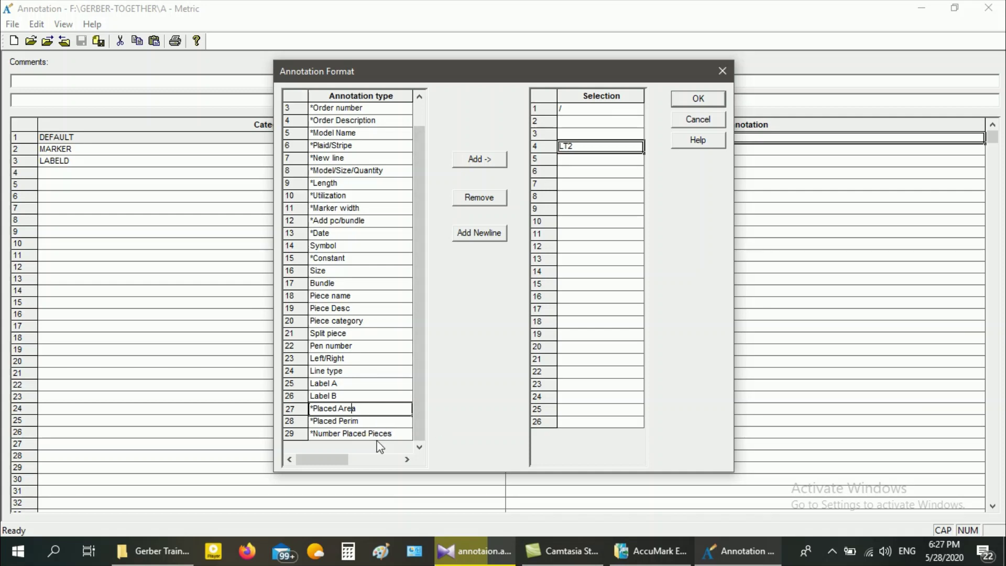
pyautogui.click(350, 433)
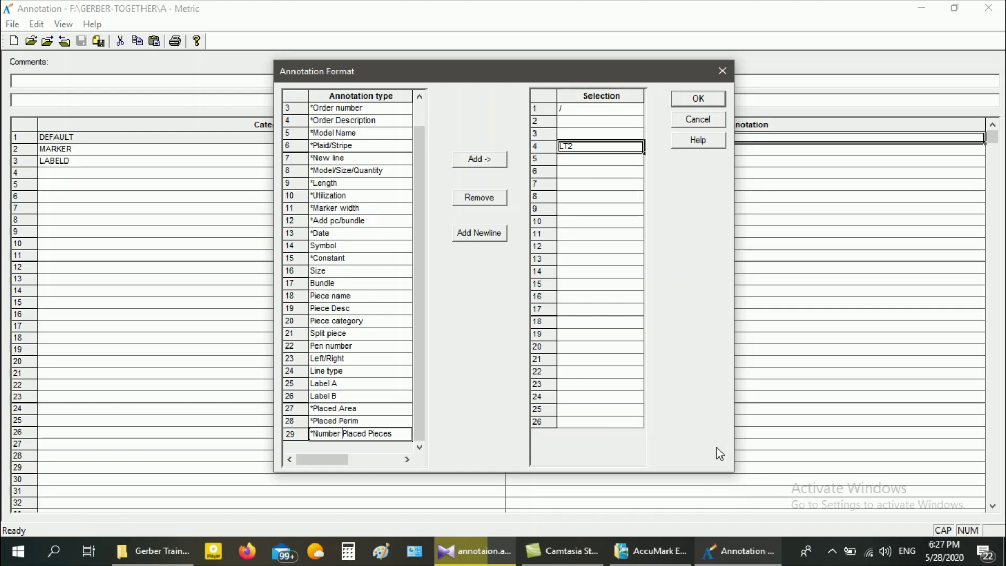
pyautogui.click(833, 553)
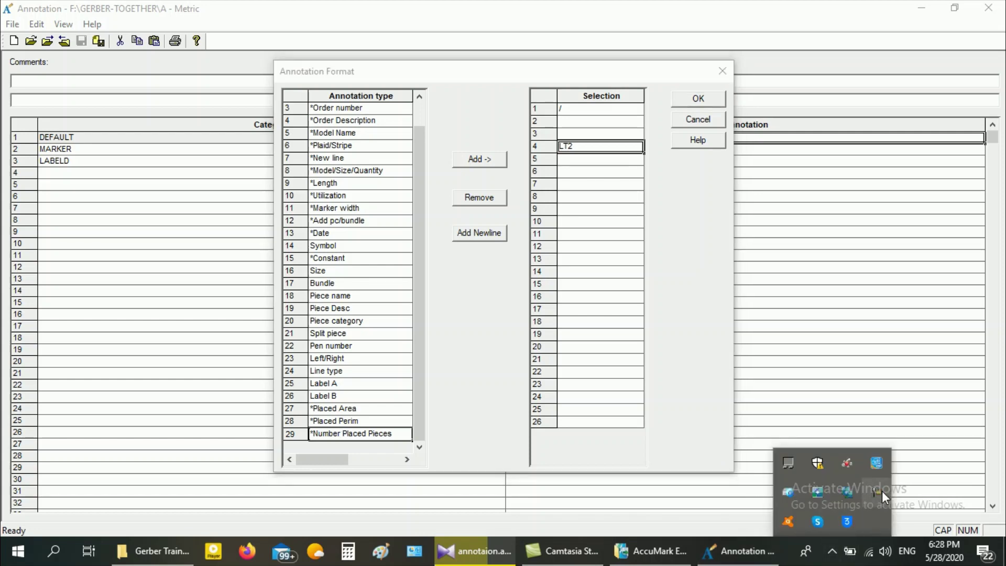
pyautogui.click(881, 491)
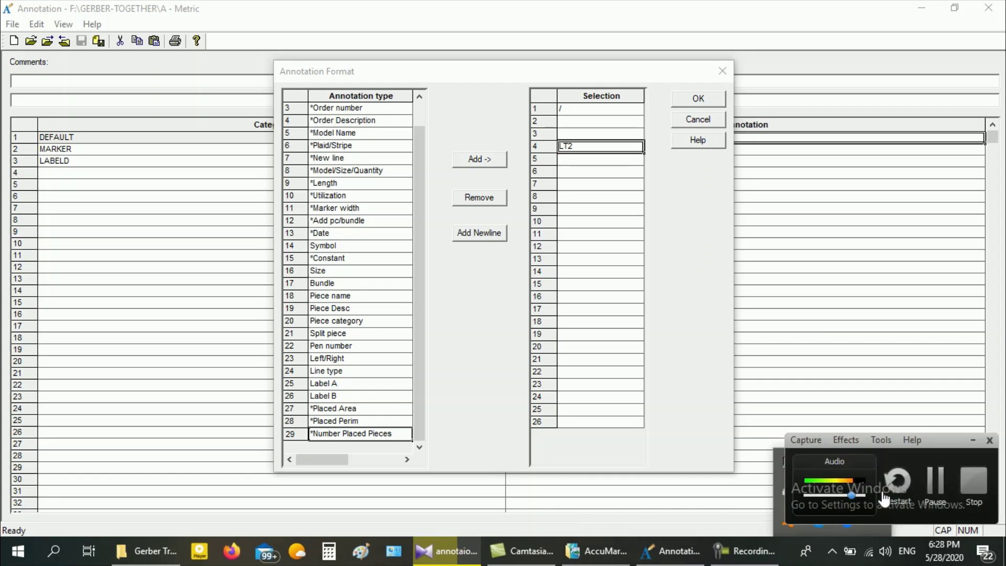